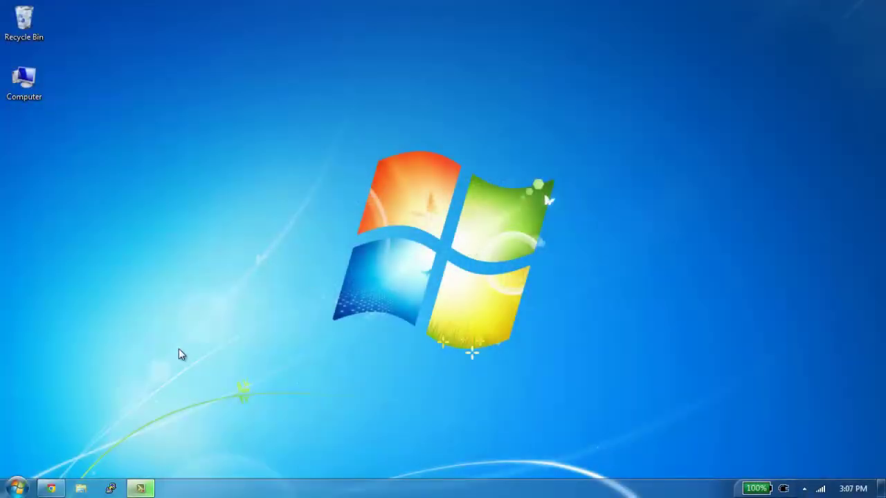
Step: Bring up the WiFi dashboard in the browser and go to the Usage Profiles list
{"action": "left_click", "coordinate": [51, 490]}
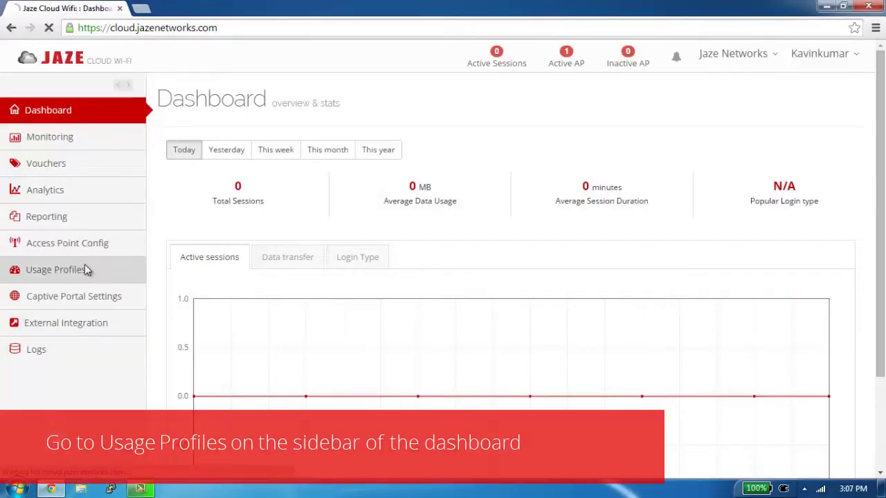
{"action": "left_click", "coordinate": [85, 270]}
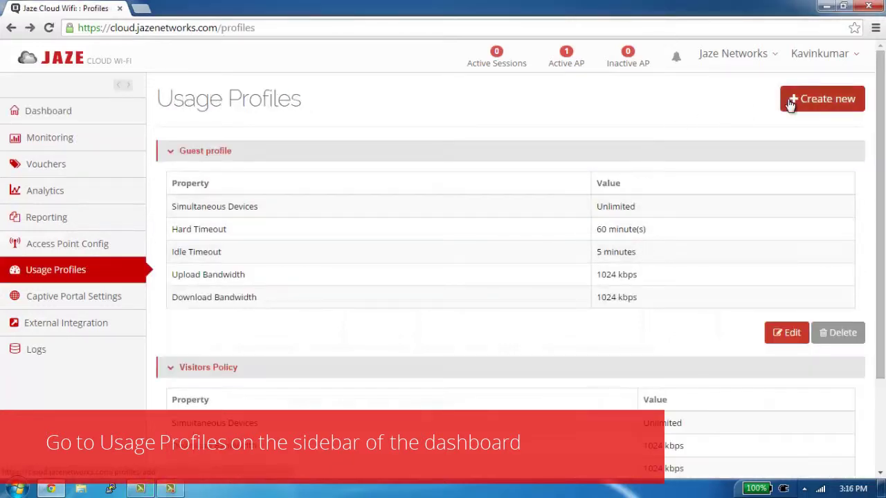
Step: Start a new usage profile and enter 'Visitor Policy' as its name
{"action": "left_click", "coordinate": [791, 102]}
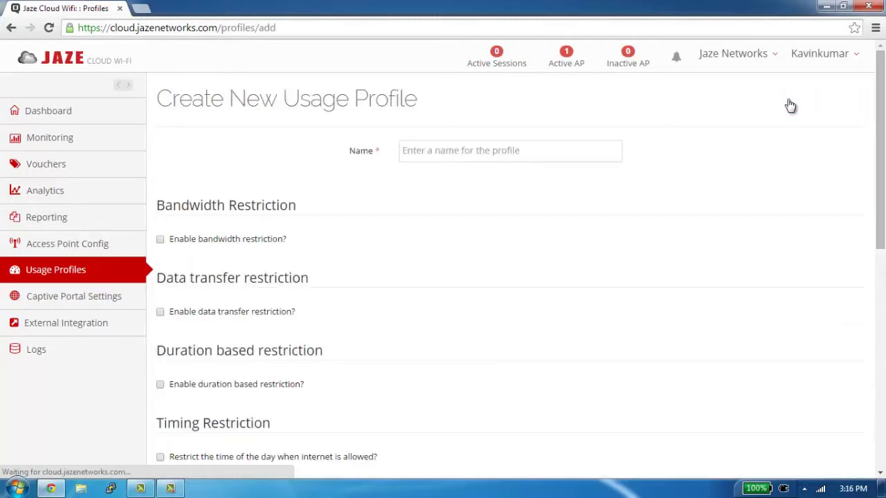
{"action": "left_click", "coordinate": [490, 152]}
{"action": "type", "text": "V"}
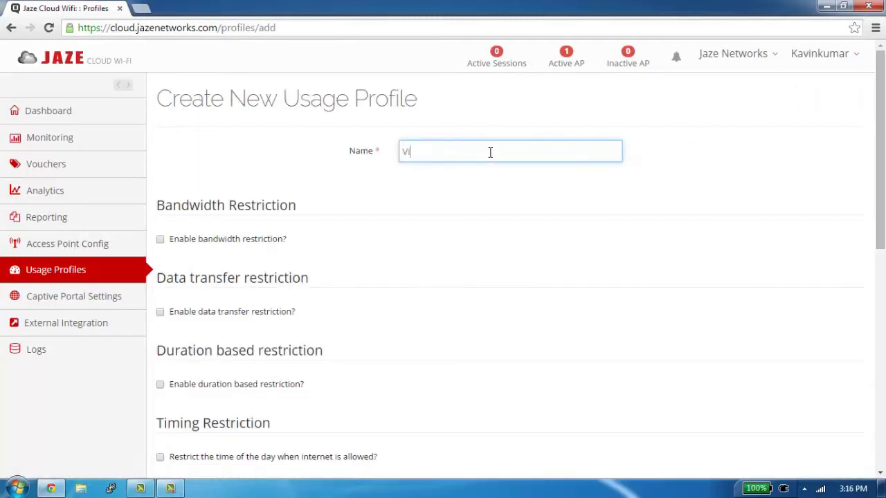
{"action": "type", "text": "sitor "}
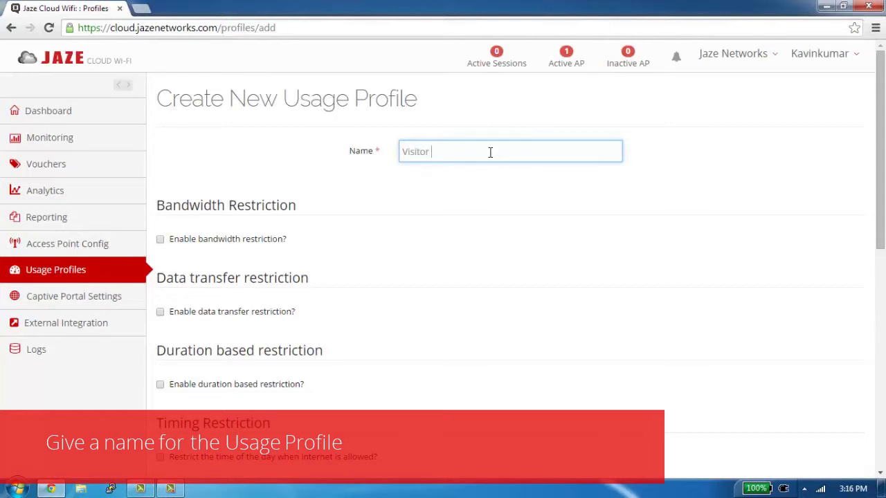
{"action": "type", "text": "Policy"}
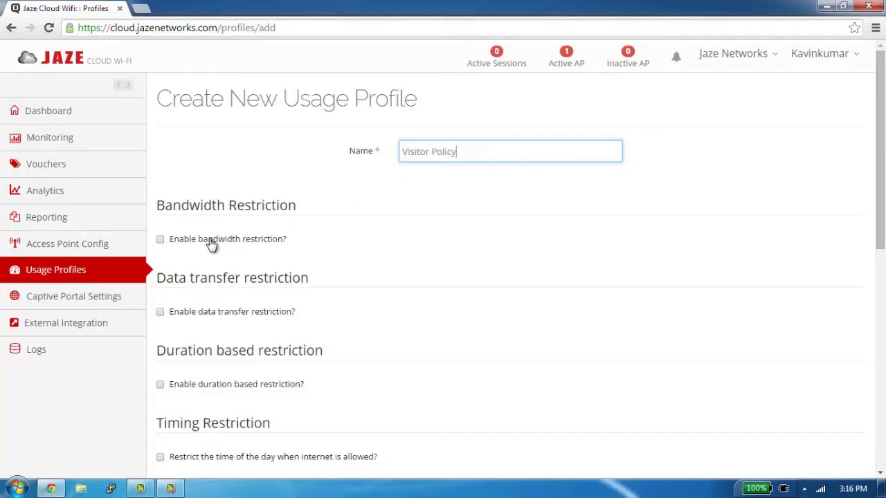
Step: Enable bandwidth restriction and preview the data-threshold condition with its MB unit and reset options
{"action": "left_click", "coordinate": [161, 247]}
{"action": "left_click", "coordinate": [251, 274]}
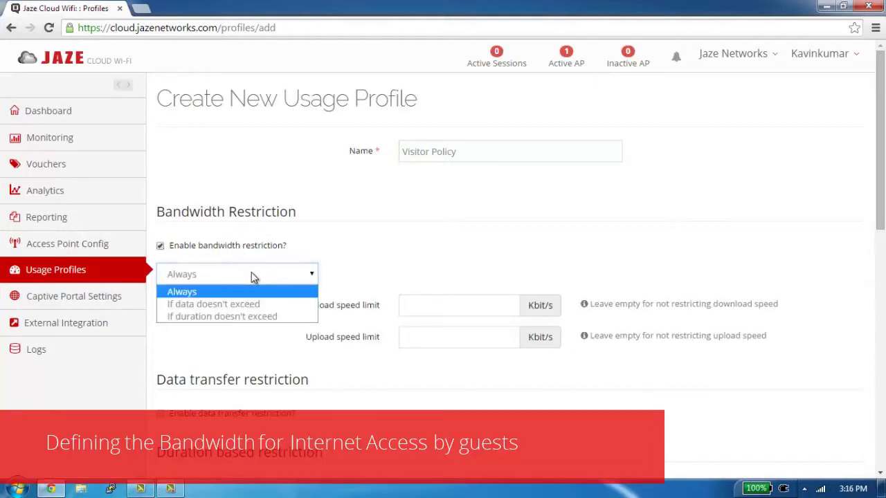
{"action": "left_click", "coordinate": [261, 309]}
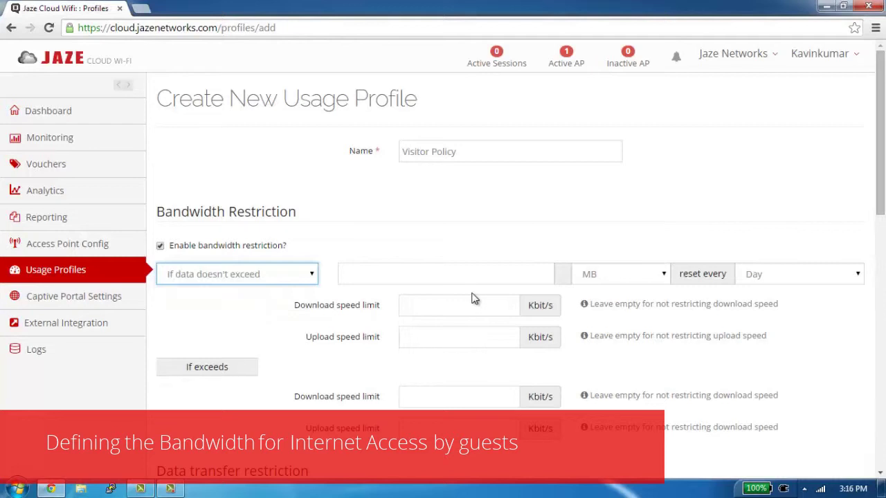
{"action": "left_click", "coordinate": [630, 275]}
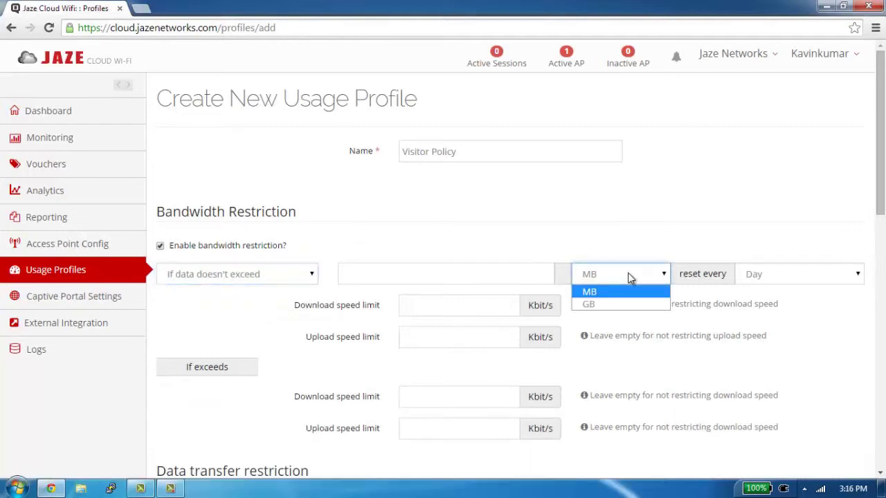
{"action": "left_click", "coordinate": [631, 277]}
{"action": "left_click", "coordinate": [783, 277]}
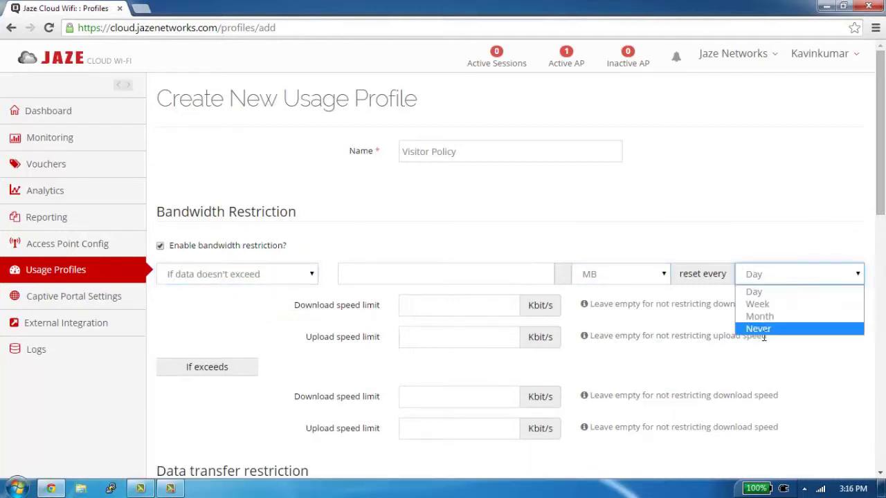
Step: Preview the session-duration condition, then set Always with 1024 Kbit/s download and upload limits
{"action": "left_click", "coordinate": [199, 275]}
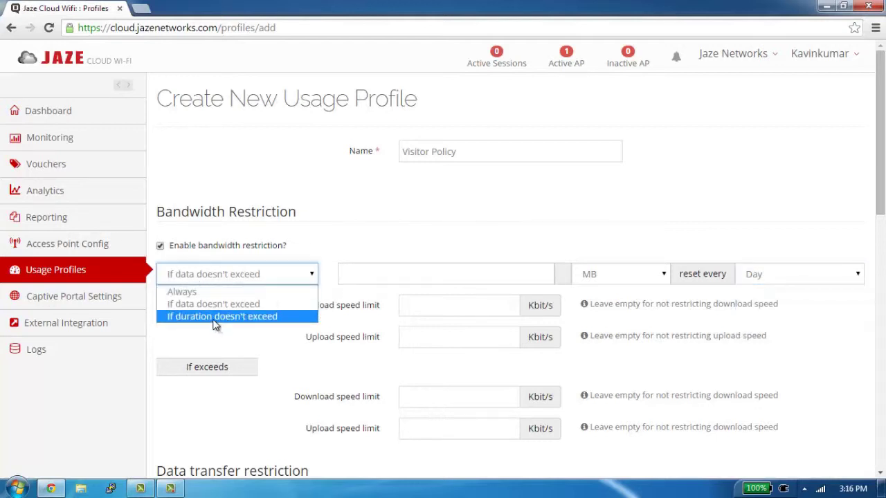
{"action": "left_click", "coordinate": [214, 318]}
{"action": "left_click", "coordinate": [664, 275]}
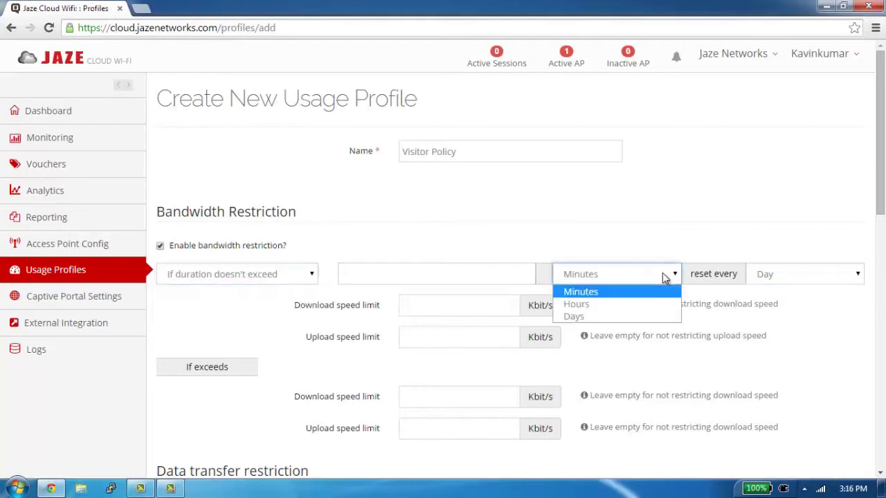
{"action": "left_click", "coordinate": [796, 275]}
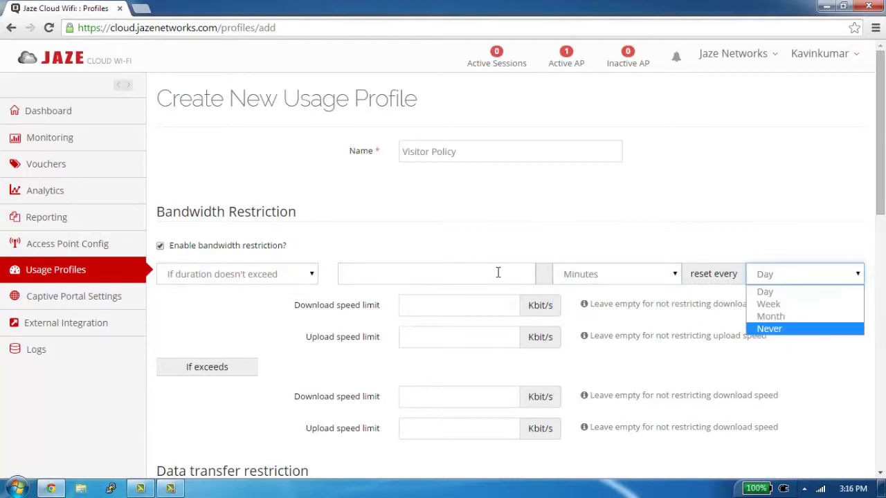
{"action": "left_click", "coordinate": [256, 277]}
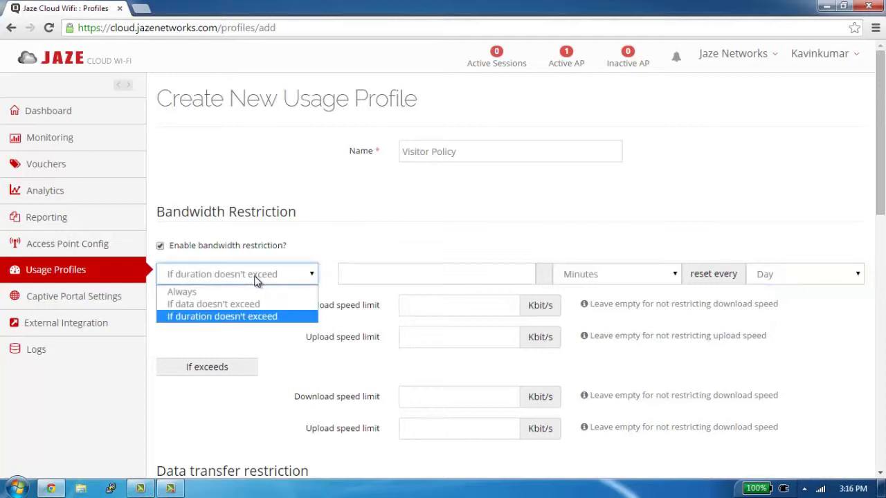
{"action": "left_click", "coordinate": [257, 292]}
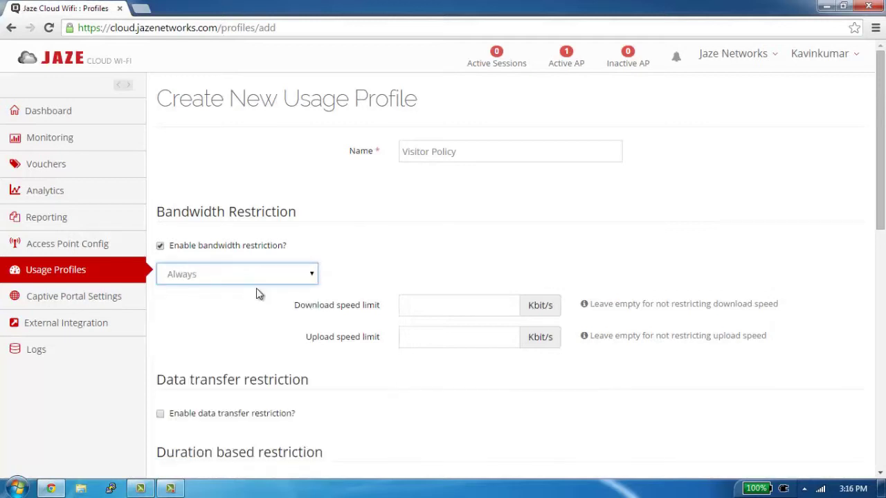
{"action": "left_click", "coordinate": [414, 309]}
{"action": "type", "text": "1024"}
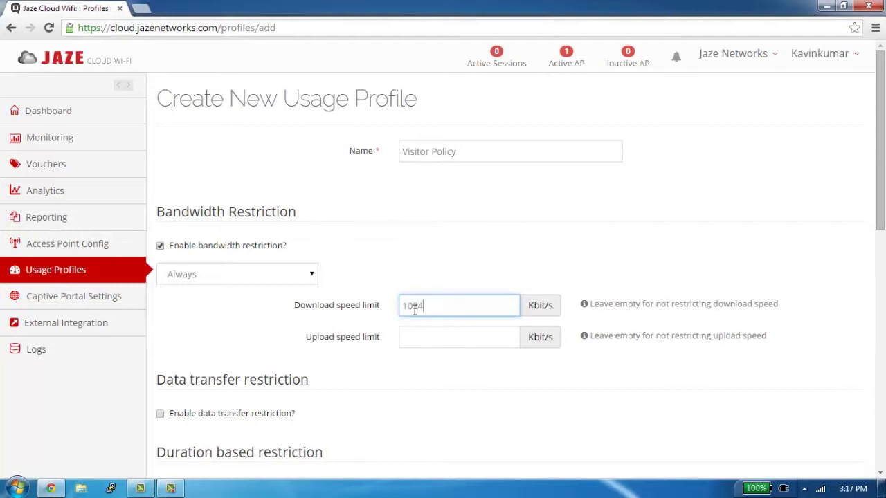
{"action": "left_click", "coordinate": [425, 333]}
{"action": "type", "text": "1024"}
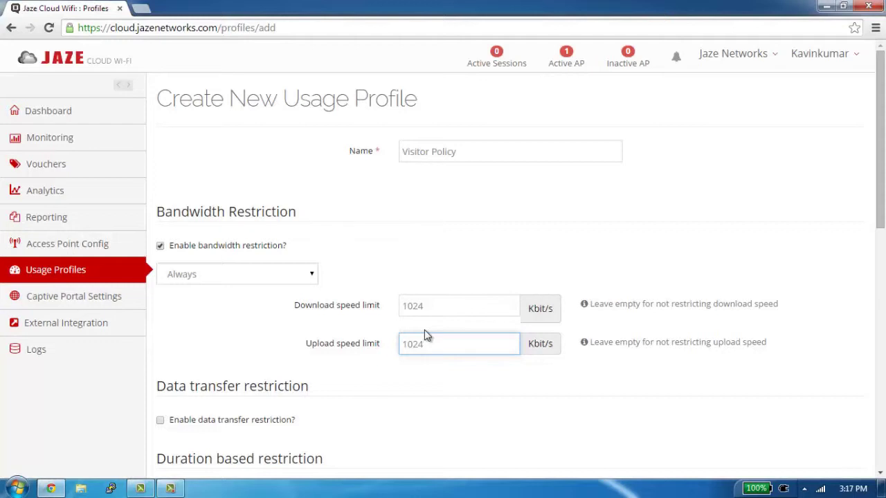
Step: Enable data transfer restriction with a 500 MB allowance and a Daily counter reset
{"action": "left_click", "coordinate": [425, 362]}
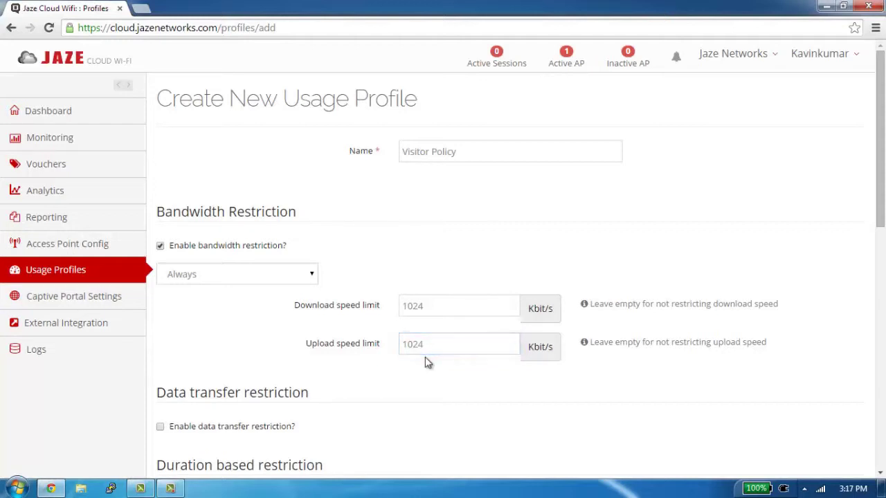
{"action": "left_click", "coordinate": [240, 430]}
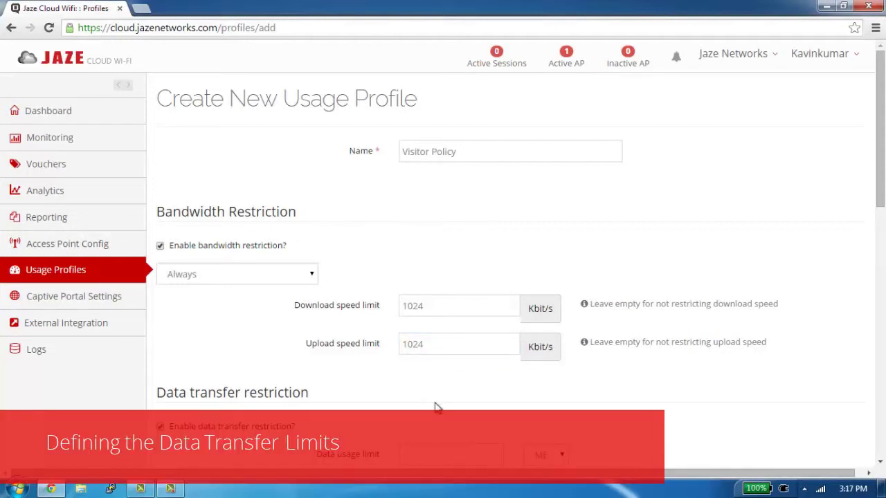
{"action": "scroll", "coordinate": [436, 407], "scroll_direction": "down", "scroll_amount": 2}
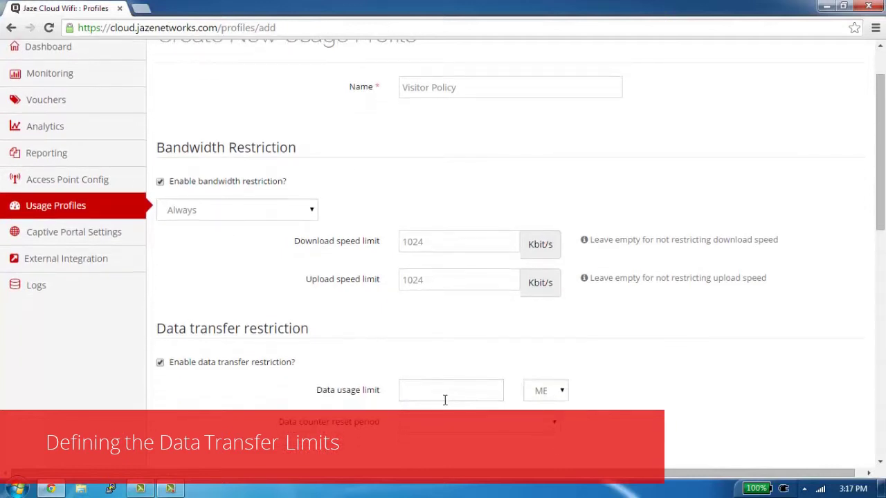
{"action": "left_click", "coordinate": [446, 398]}
{"action": "left_click", "coordinate": [547, 391]}
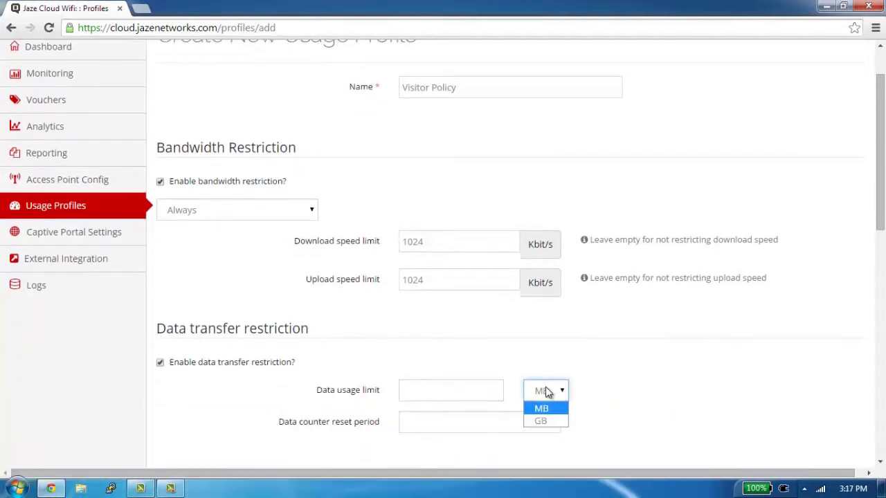
{"action": "scroll", "coordinate": [547, 391], "scroll_direction": "down", "scroll_amount": 1}
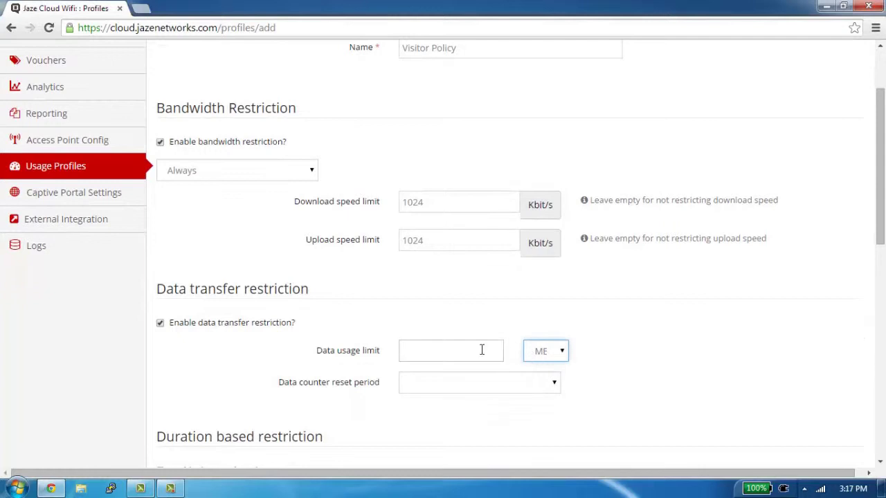
{"action": "left_click", "coordinate": [482, 349]}
{"action": "type", "text": "500"}
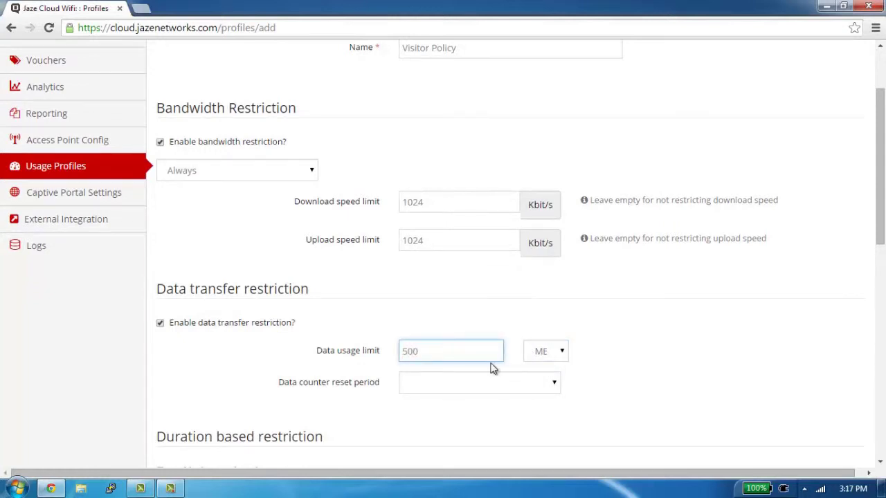
{"action": "left_click", "coordinate": [502, 390]}
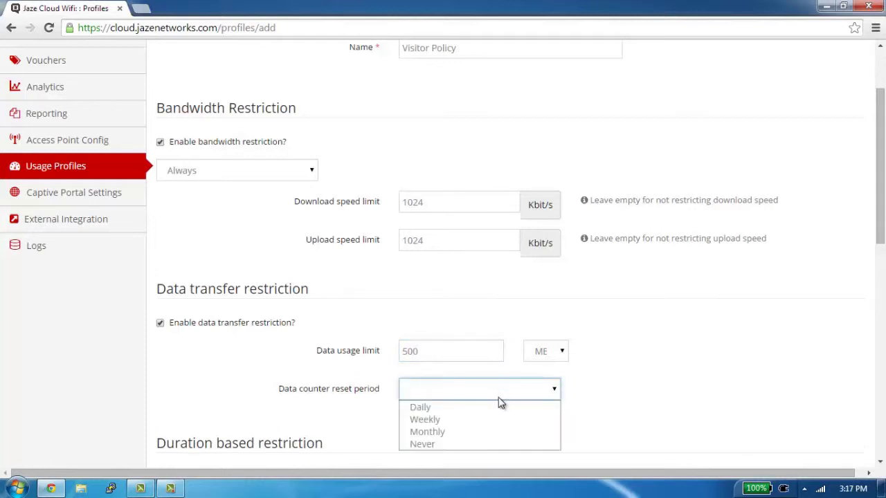
{"action": "left_click", "coordinate": [499, 408]}
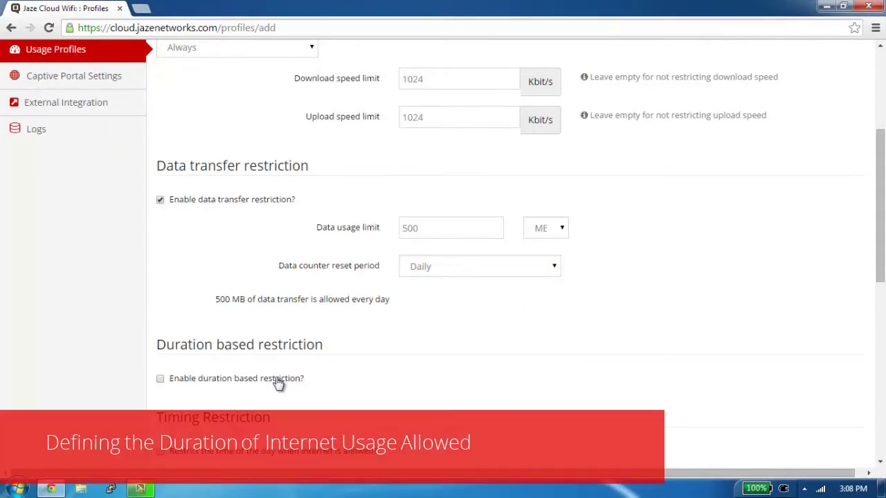
{"action": "left_click", "coordinate": [278, 382]}
{"action": "scroll", "coordinate": [434, 352], "scroll_direction": "down", "scroll_amount": 2}
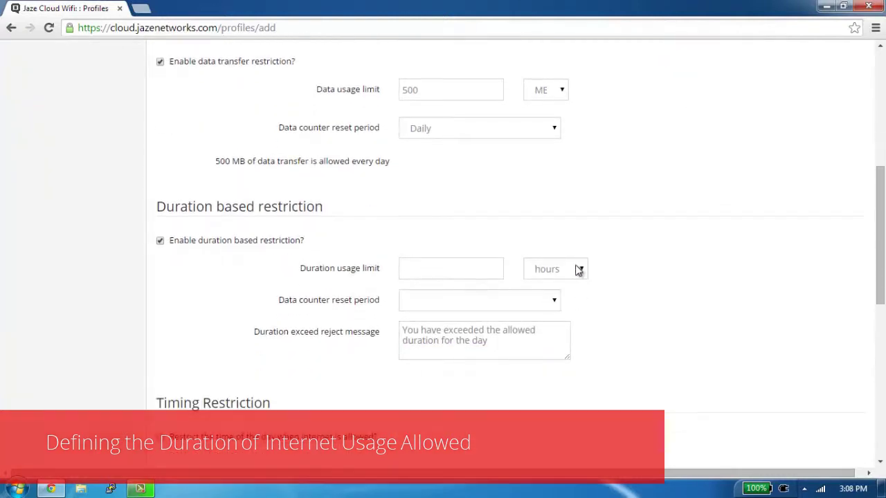
{"action": "left_click", "coordinate": [578, 269]}
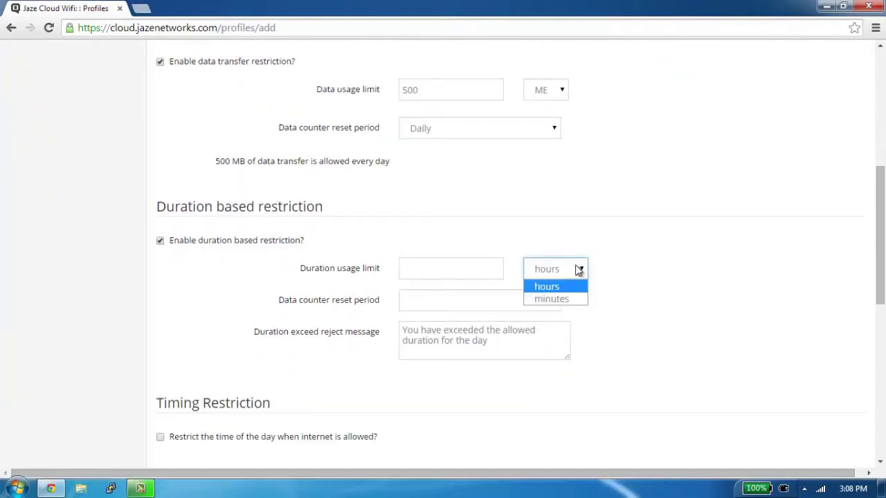
{"action": "left_click", "coordinate": [579, 269]}
{"action": "left_click", "coordinate": [546, 342]}
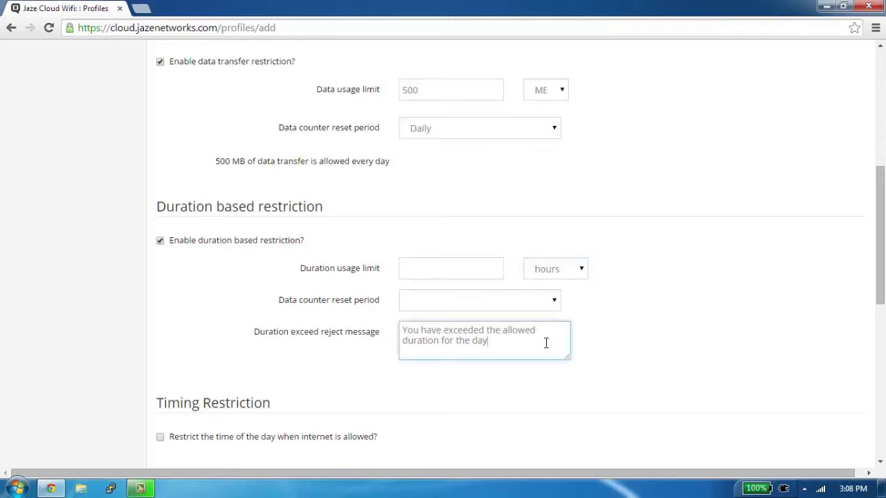
{"action": "left_click", "coordinate": [206, 244]}
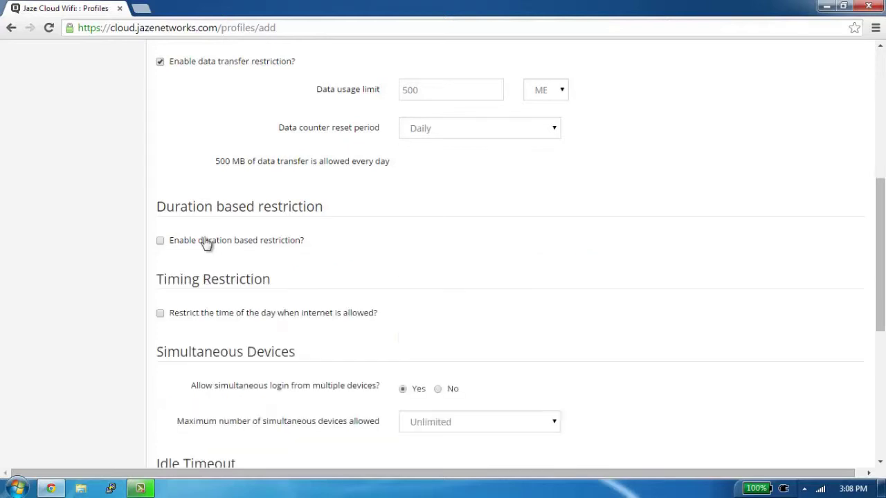
{"action": "left_click", "coordinate": [225, 313]}
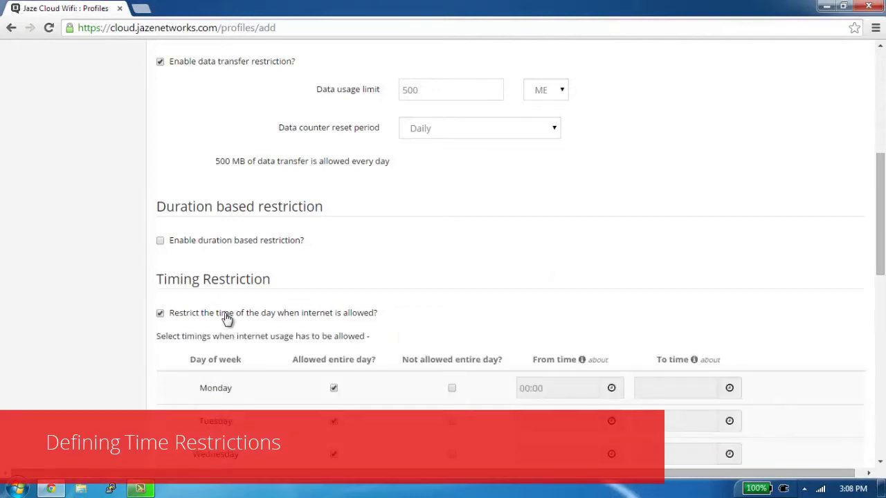
{"action": "scroll", "coordinate": [401, 316], "scroll_direction": "down", "scroll_amount": 3}
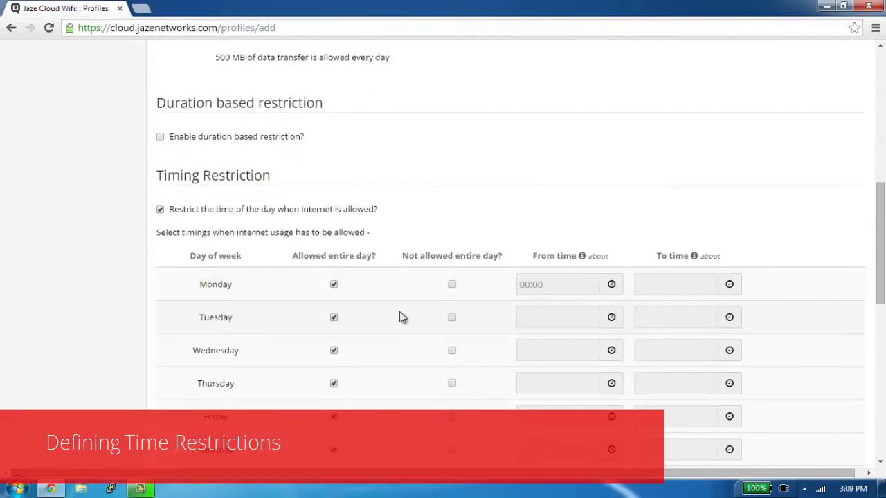
{"action": "left_click", "coordinate": [454, 285]}
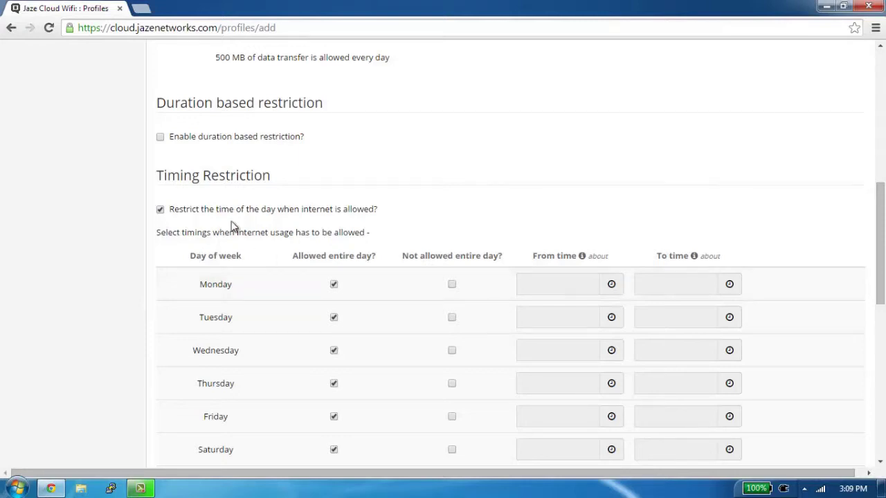
{"action": "left_click", "coordinate": [214, 214]}
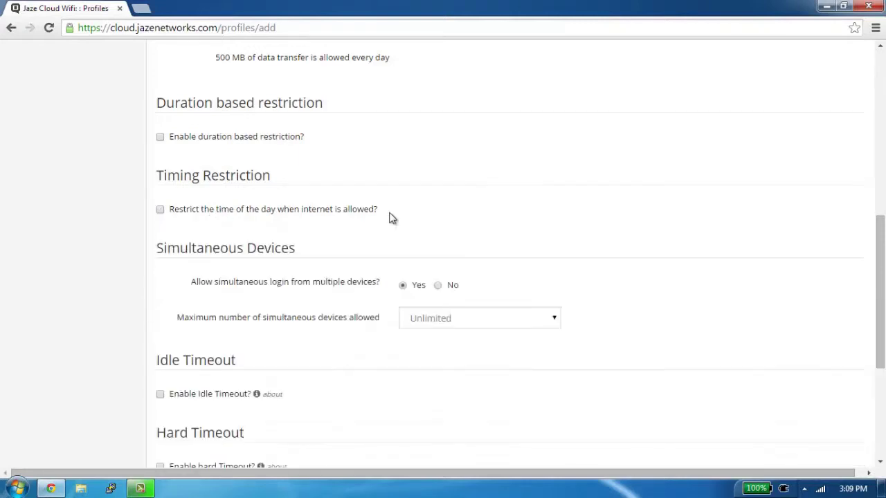
{"action": "scroll", "coordinate": [389, 216], "scroll_direction": "down", "scroll_amount": 3}
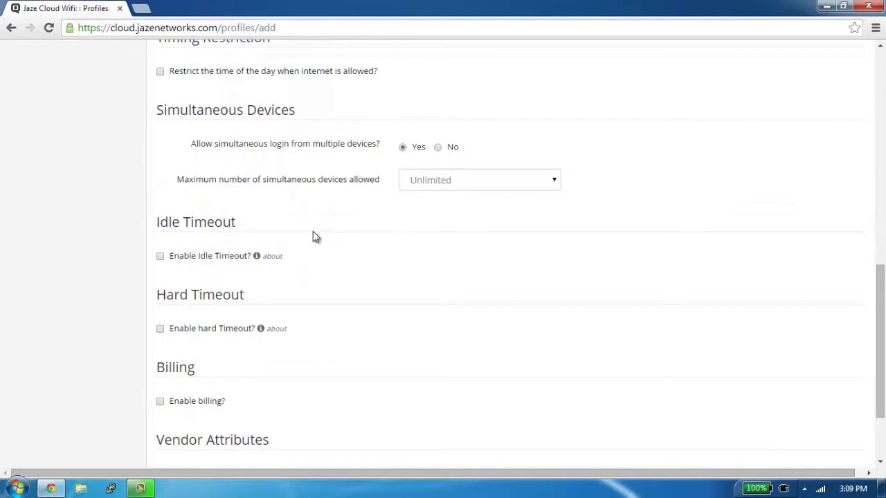
{"action": "left_click", "coordinate": [244, 260]}
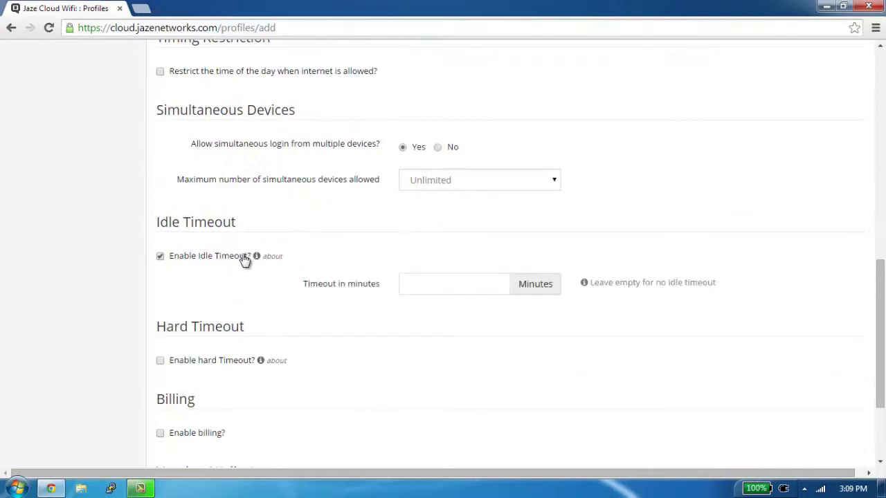
{"action": "left_click", "coordinate": [450, 285]}
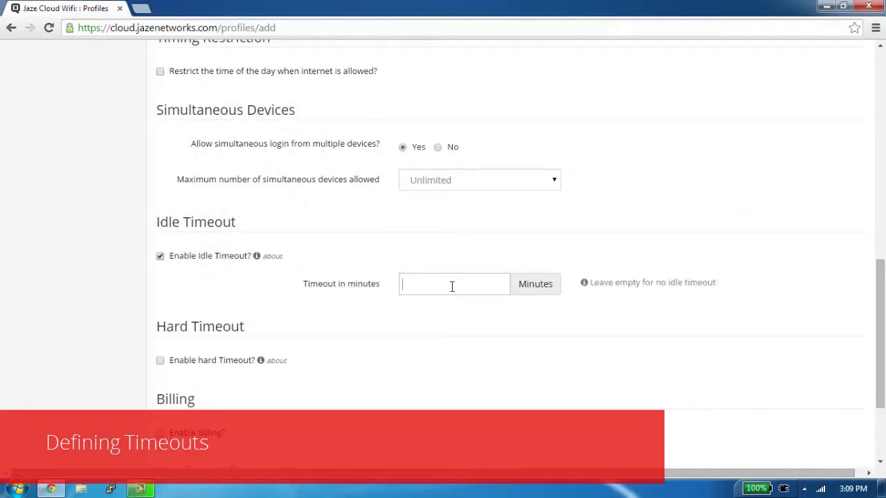
{"action": "left_click", "coordinate": [218, 261]}
{"action": "left_click", "coordinate": [223, 328]}
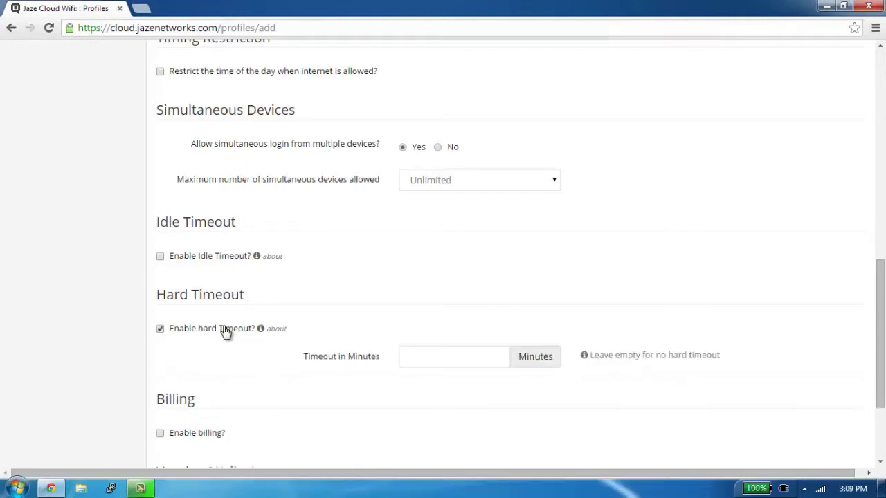
{"action": "left_click", "coordinate": [455, 359]}
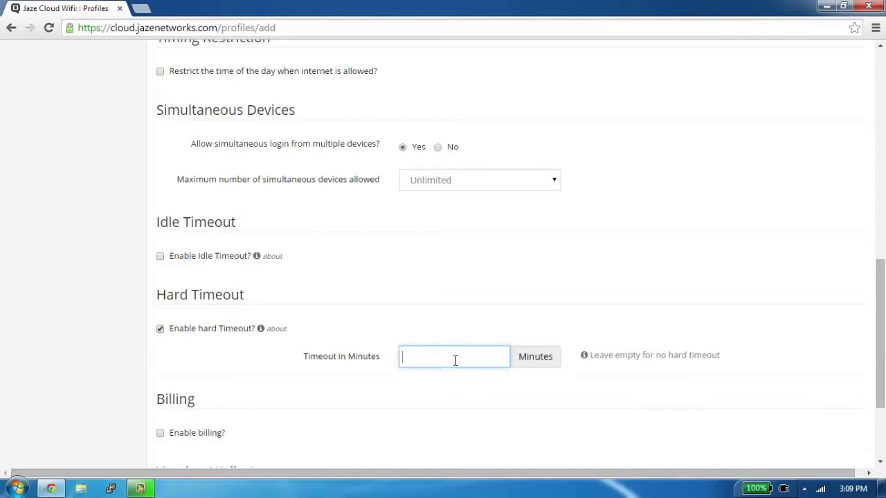
{"action": "left_click", "coordinate": [238, 331]}
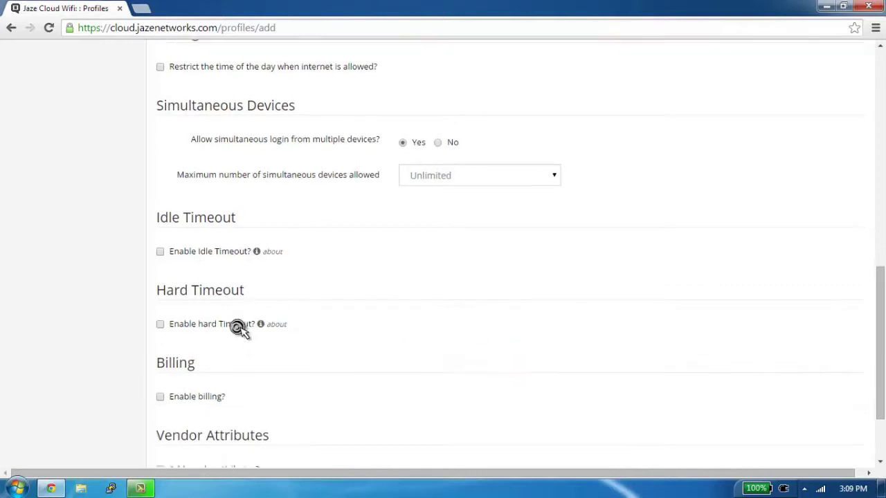
{"action": "scroll", "coordinate": [238, 330], "scroll_direction": "down", "scroll_amount": 2}
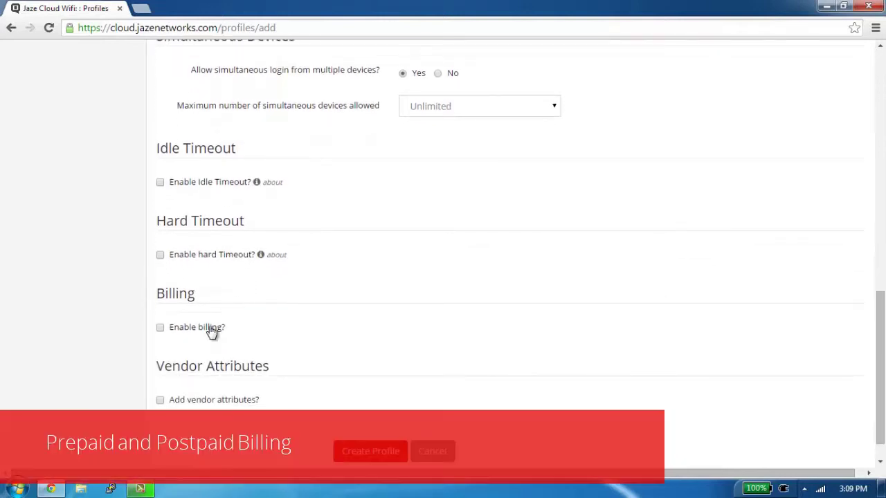
Step: Enable billing and try data-usage billing in MB, then select the tax percentage field
{"action": "left_click", "coordinate": [211, 329]}
{"action": "scroll", "coordinate": [462, 318], "scroll_direction": "down", "scroll_amount": 2}
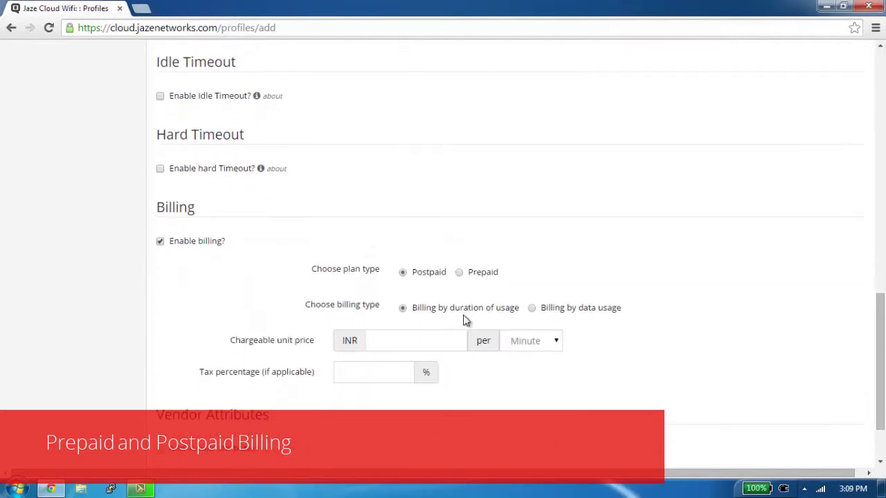
{"action": "left_click", "coordinate": [554, 308]}
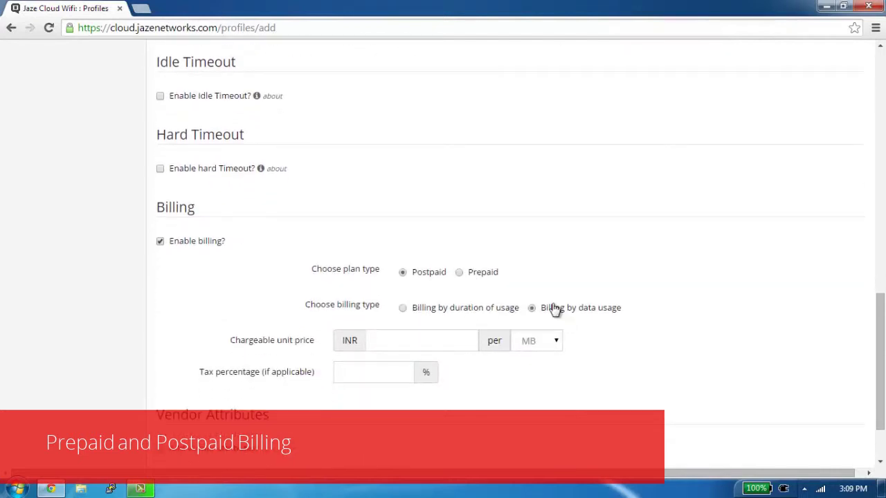
{"action": "left_click", "coordinate": [553, 345]}
{"action": "left_click", "coordinate": [555, 356]}
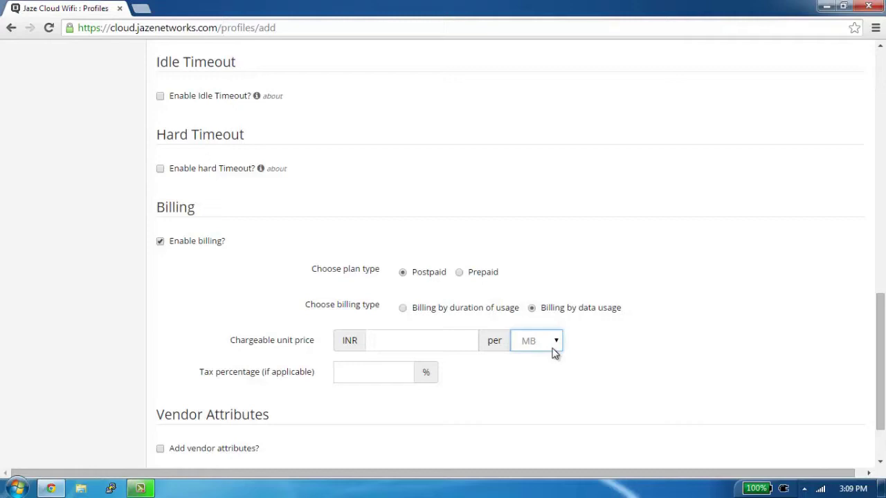
{"action": "left_click", "coordinate": [392, 384]}
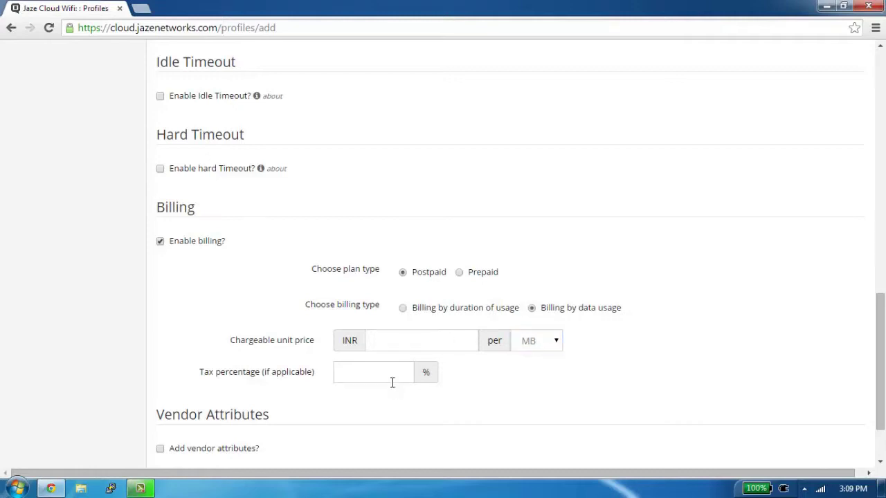
Step: Try duration billing, prepaid plan and billing time units, then disable billing
{"action": "left_click", "coordinate": [442, 312]}
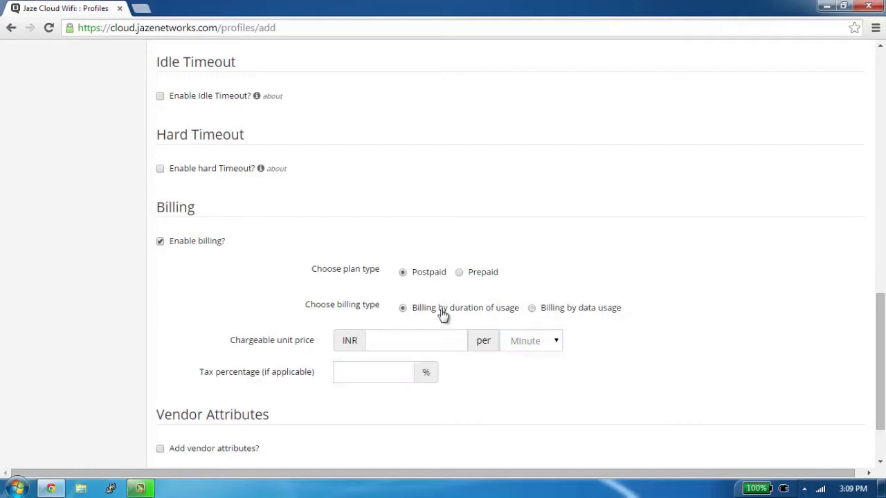
{"action": "left_click", "coordinate": [531, 341]}
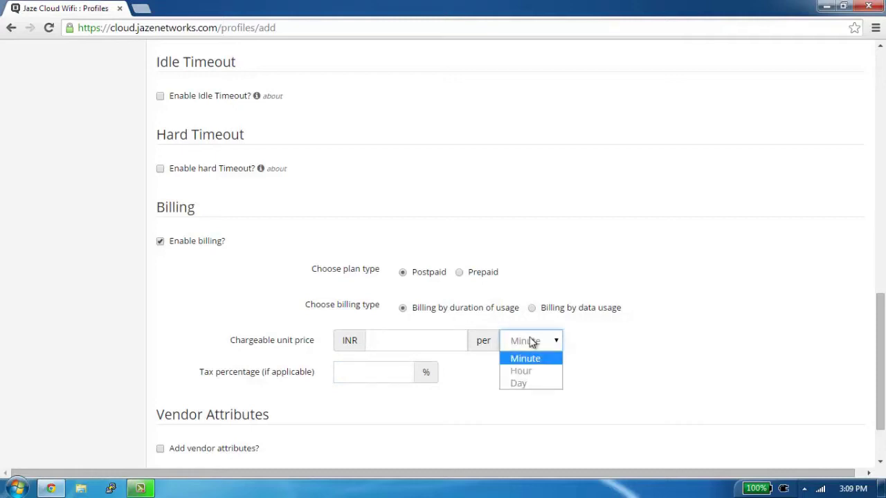
{"action": "left_click", "coordinate": [532, 341]}
{"action": "left_click", "coordinate": [483, 275]}
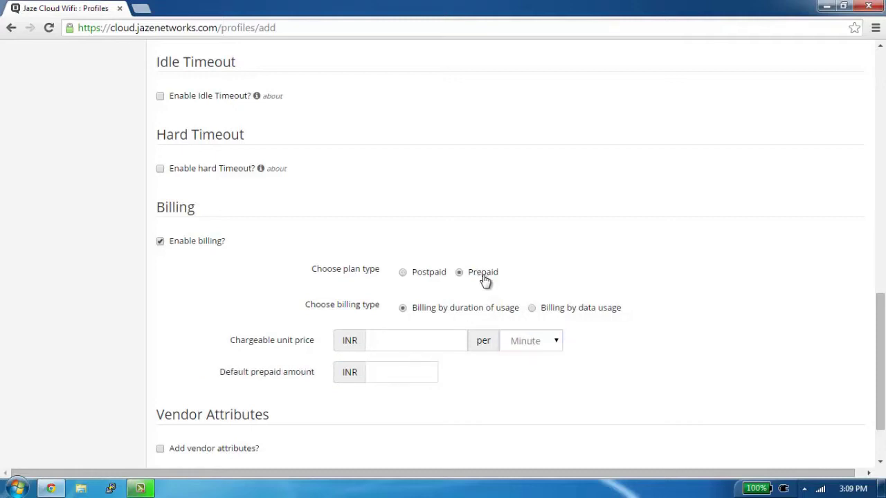
{"action": "left_click", "coordinate": [530, 339]}
{"action": "scroll", "coordinate": [529, 337], "scroll_direction": "down", "scroll_amount": 1}
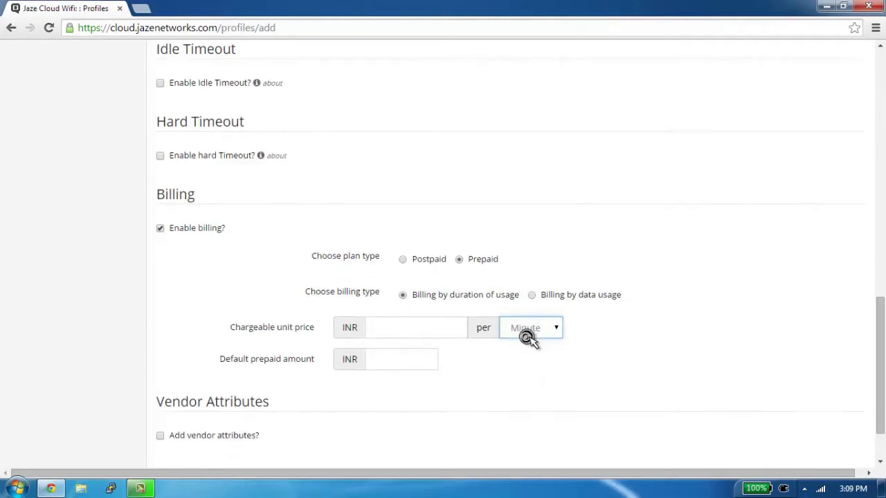
{"action": "left_click", "coordinate": [520, 322]}
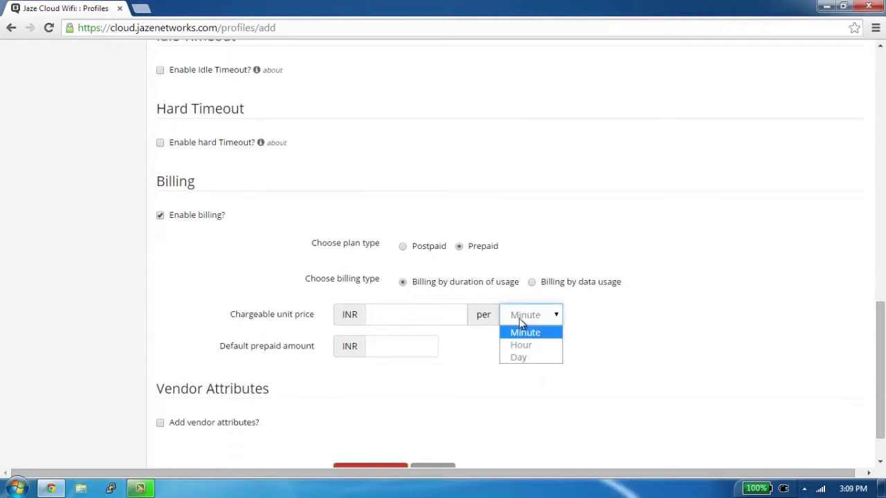
{"action": "left_click", "coordinate": [534, 293]}
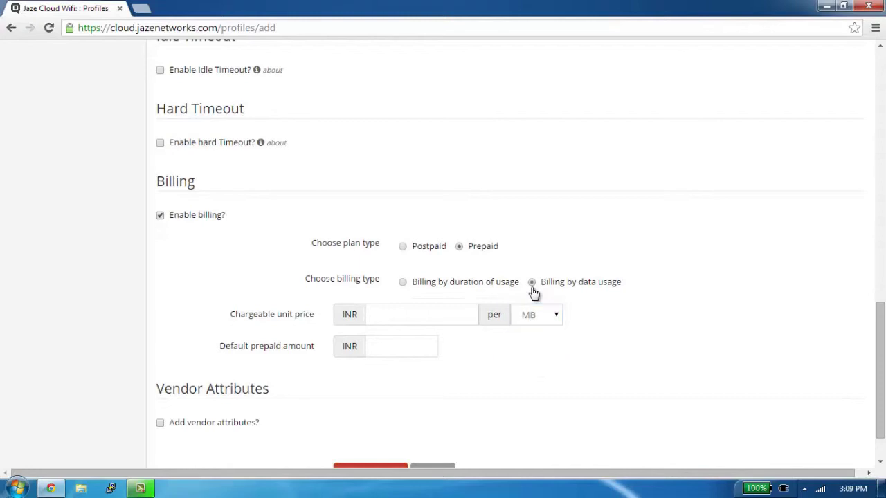
{"action": "left_click", "coordinate": [478, 285]}
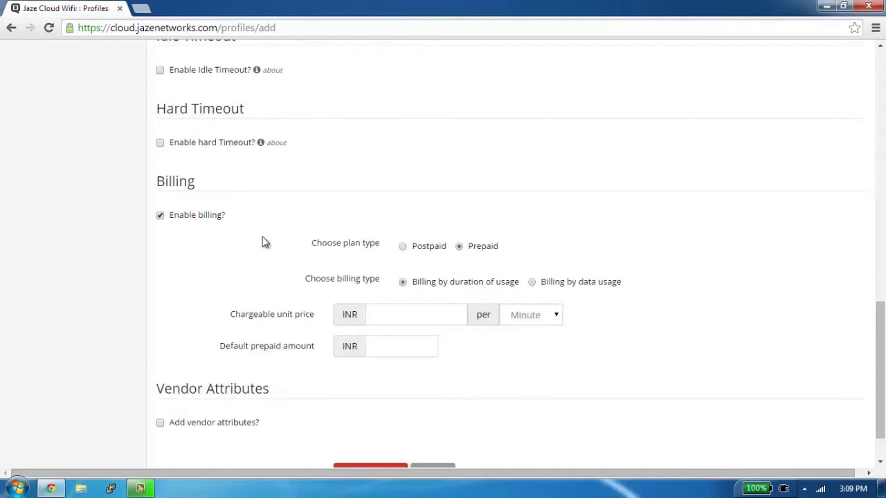
{"action": "left_click", "coordinate": [212, 217]}
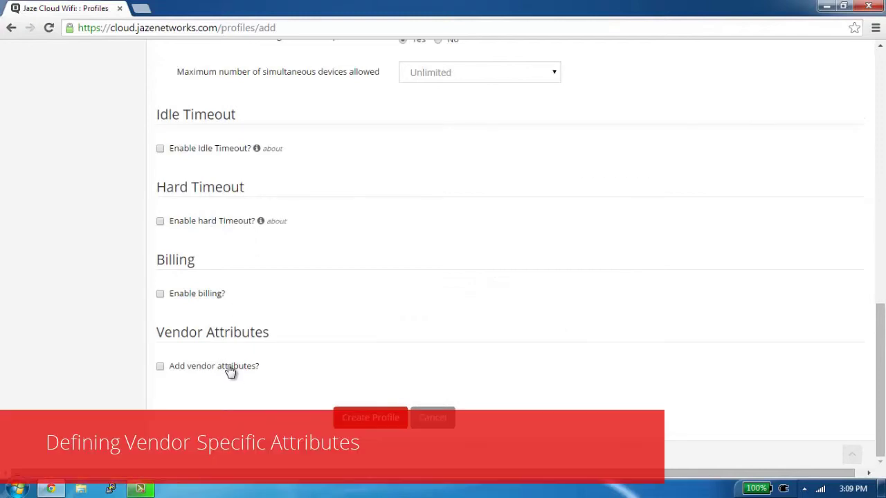
Step: Enable vendor attributes and try the data-limit and duration-limit condition options
{"action": "left_click", "coordinate": [231, 371]}
{"action": "left_click", "coordinate": [263, 394]}
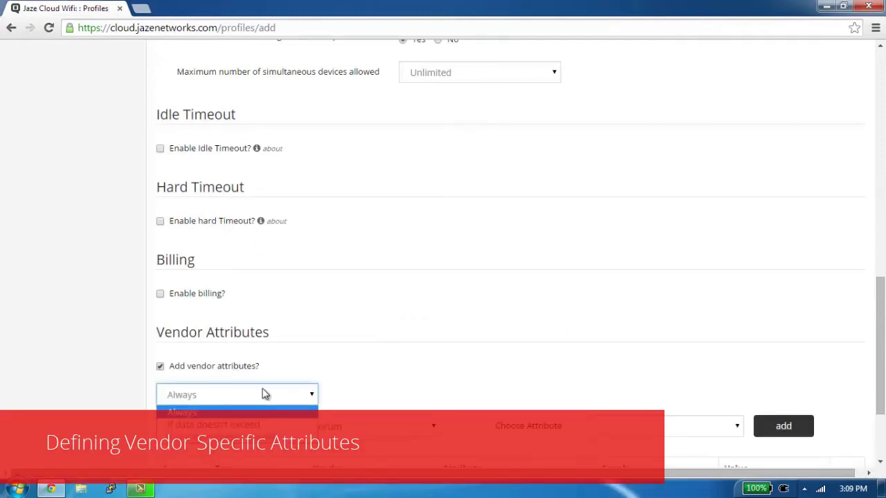
{"action": "left_click", "coordinate": [267, 424]}
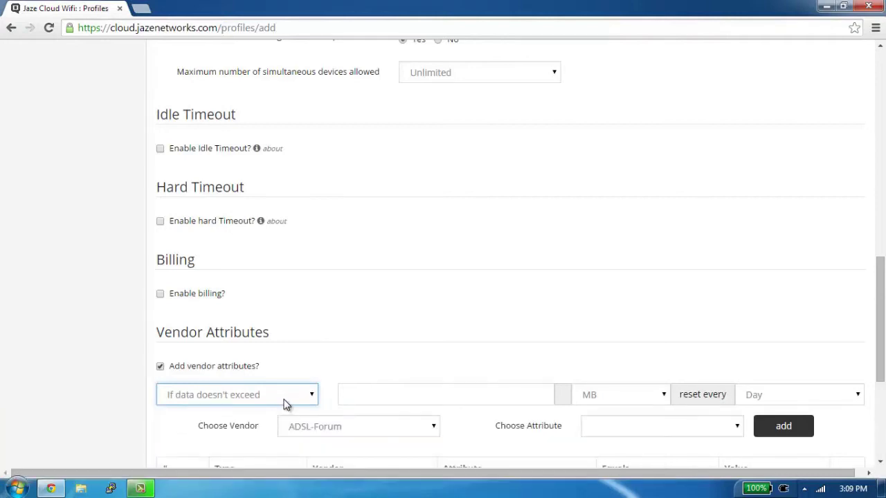
{"action": "scroll", "coordinate": [283, 402], "scroll_direction": "down", "scroll_amount": 1}
{"action": "scroll", "coordinate": [284, 402], "scroll_direction": "down", "scroll_amount": 1}
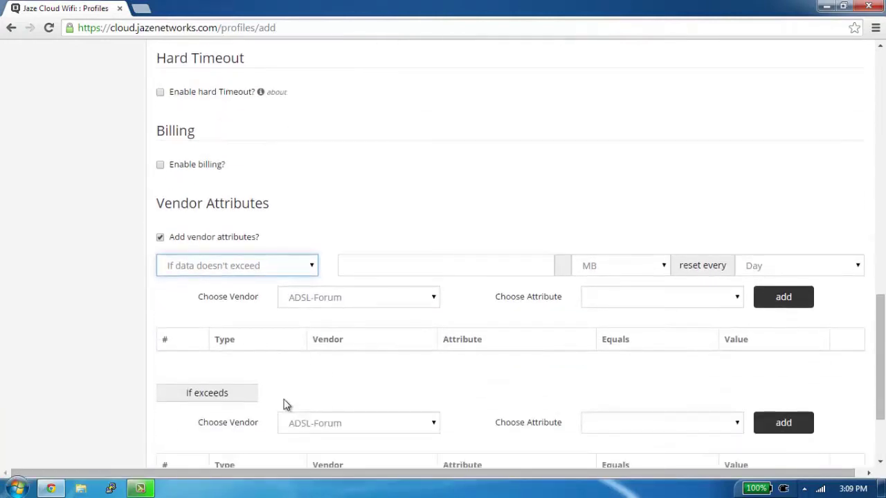
{"action": "left_click", "coordinate": [293, 270]}
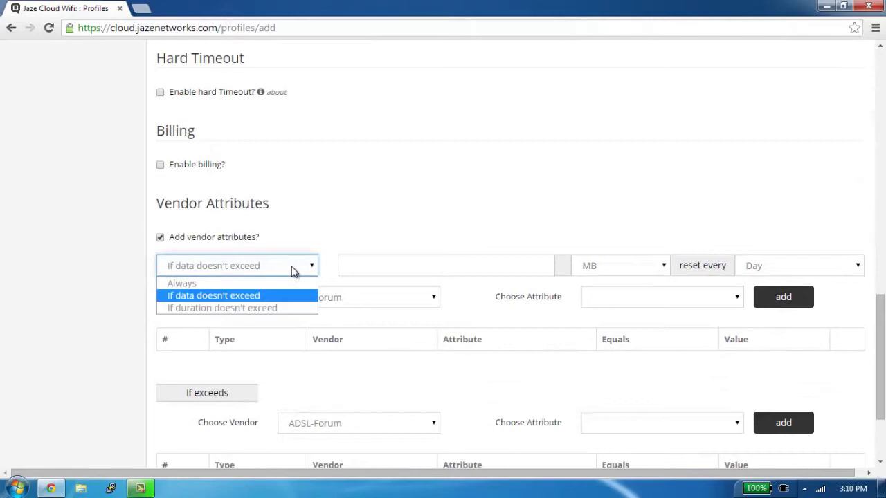
{"action": "left_click", "coordinate": [293, 310]}
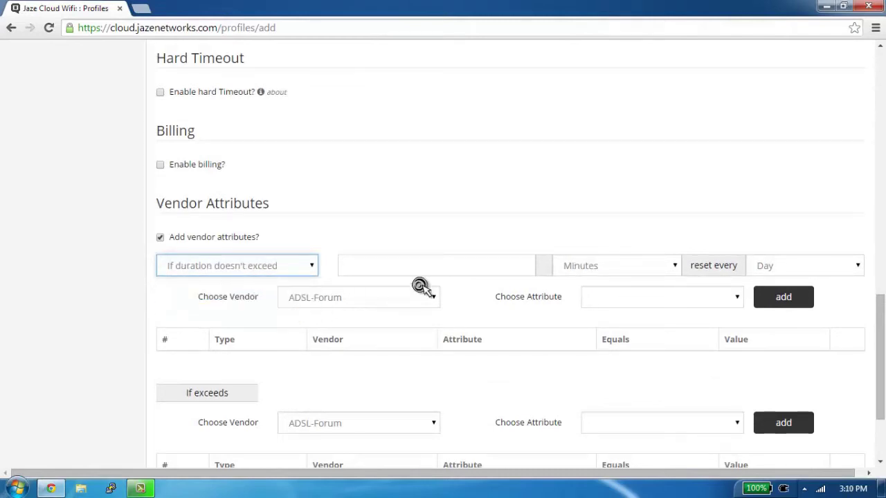
{"action": "scroll", "coordinate": [421, 289], "scroll_direction": "down", "scroll_amount": 1}
{"action": "left_click", "coordinate": [271, 200]}
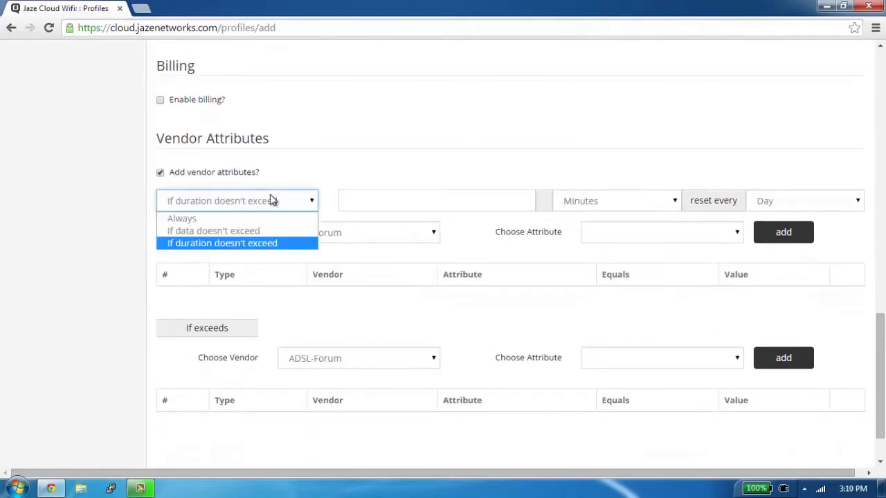
Step: Set the vendor attribute condition to Always and choose Cisco as the vendor
{"action": "left_click", "coordinate": [270, 218]}
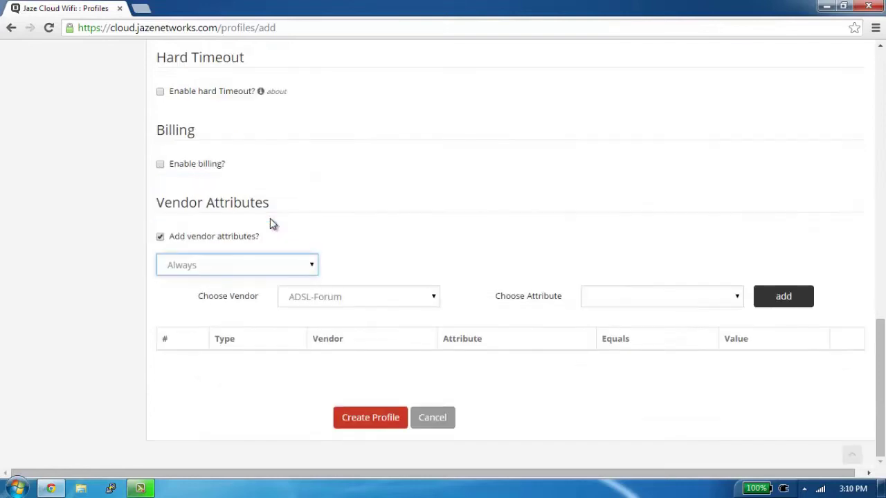
{"action": "left_click", "coordinate": [339, 303]}
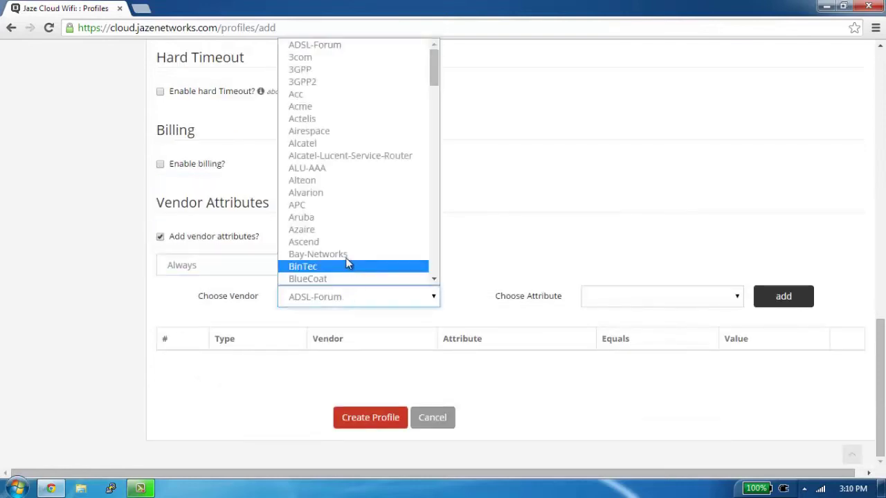
{"action": "key", "text": "c"}
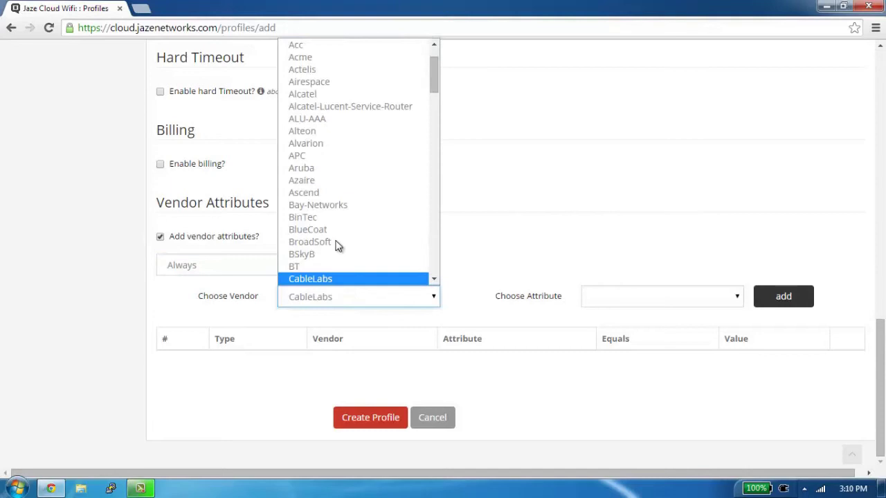
{"action": "scroll", "coordinate": [336, 251], "scroll_direction": "down", "scroll_amount": 2}
{"action": "scroll", "coordinate": [336, 250], "scroll_direction": "down", "scroll_amount": 1}
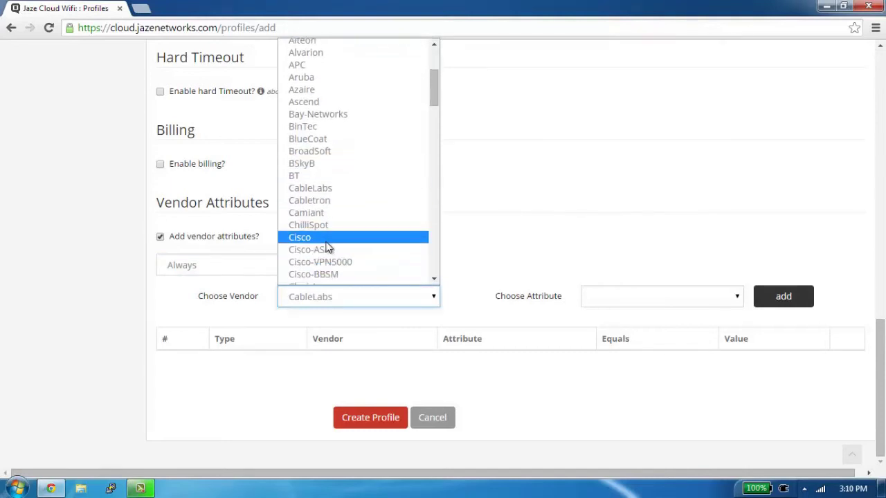
{"action": "left_click", "coordinate": [328, 244]}
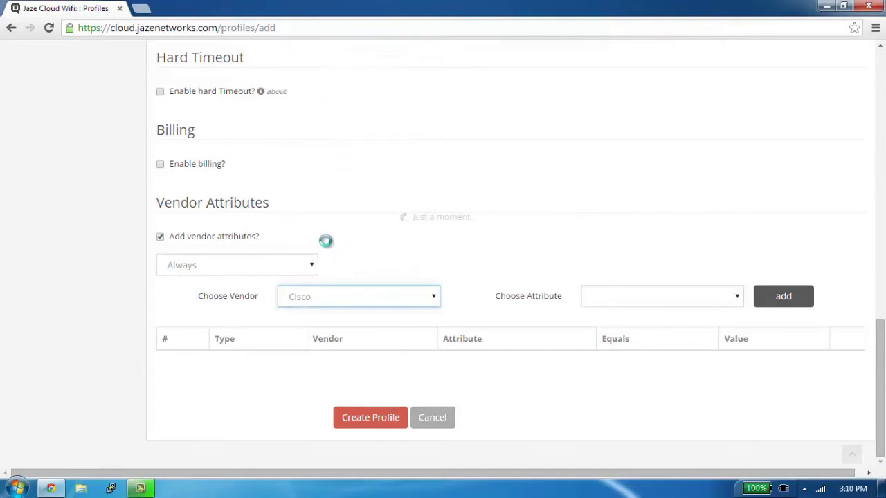
Step: Browse Cisco's attribute list, then turn vendor attributes off
{"action": "left_click", "coordinate": [618, 297]}
{"action": "scroll", "coordinate": [628, 191], "scroll_direction": "down", "scroll_amount": 2}
{"action": "scroll", "coordinate": [627, 189], "scroll_direction": "down", "scroll_amount": 3}
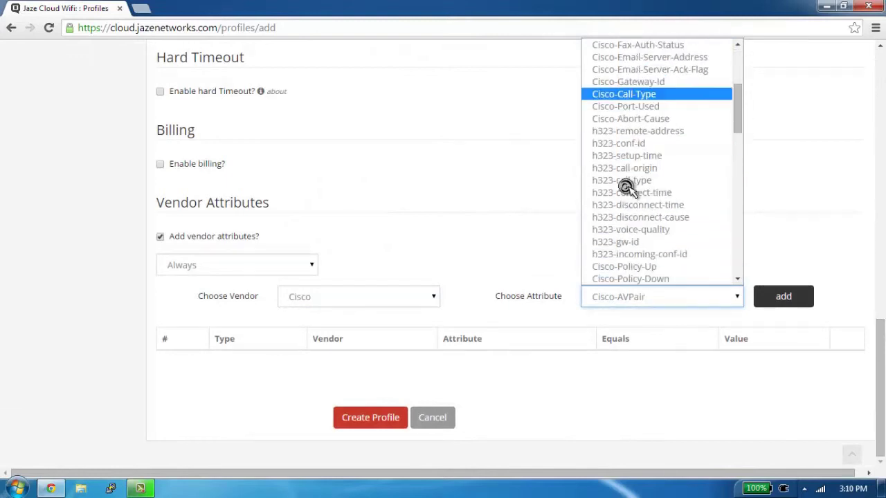
{"action": "scroll", "coordinate": [626, 189], "scroll_direction": "down", "scroll_amount": 2}
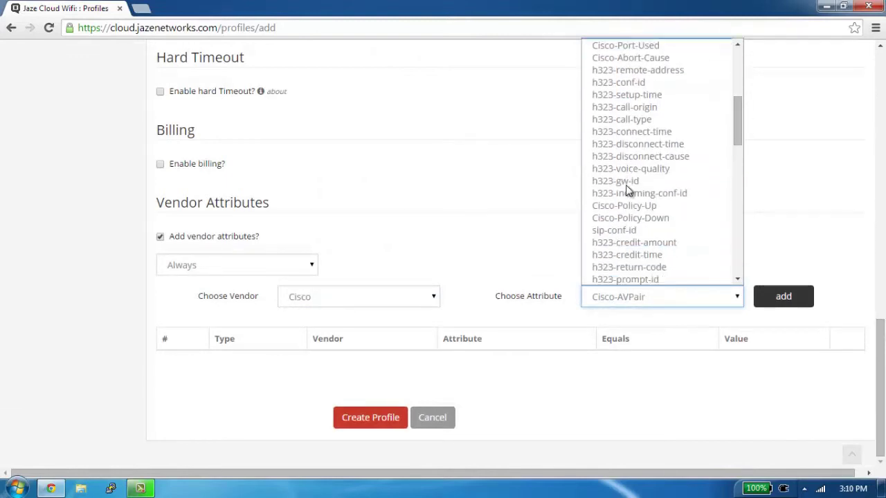
{"action": "left_click", "coordinate": [177, 239]}
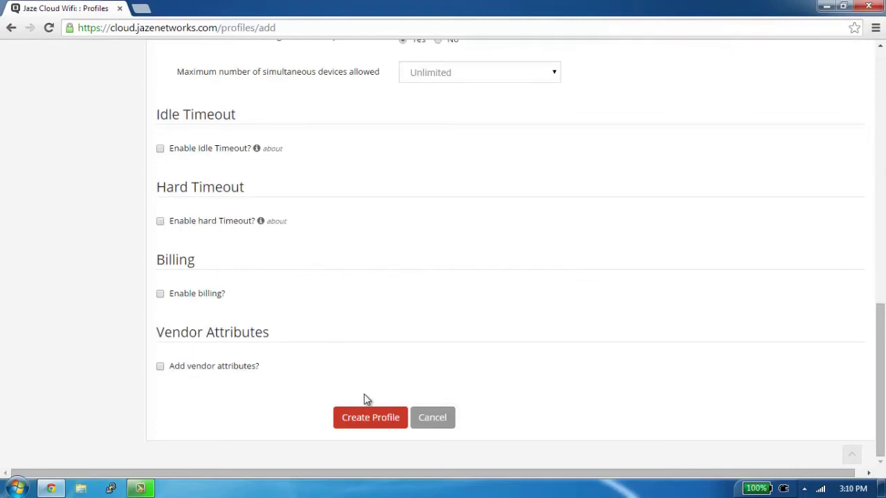
Step: Create the profile, confirm the Profile created dialog, and scroll to the Visitors Policy entry
{"action": "left_click", "coordinate": [367, 419]}
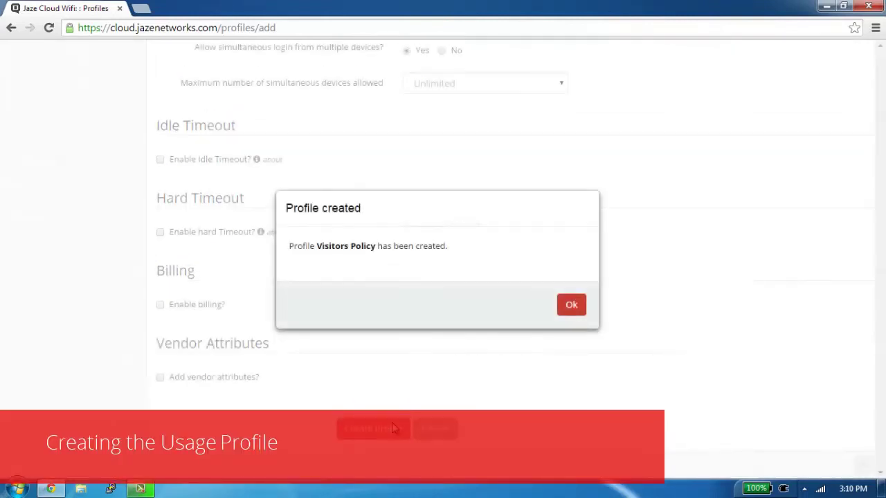
{"action": "left_click", "coordinate": [567, 308]}
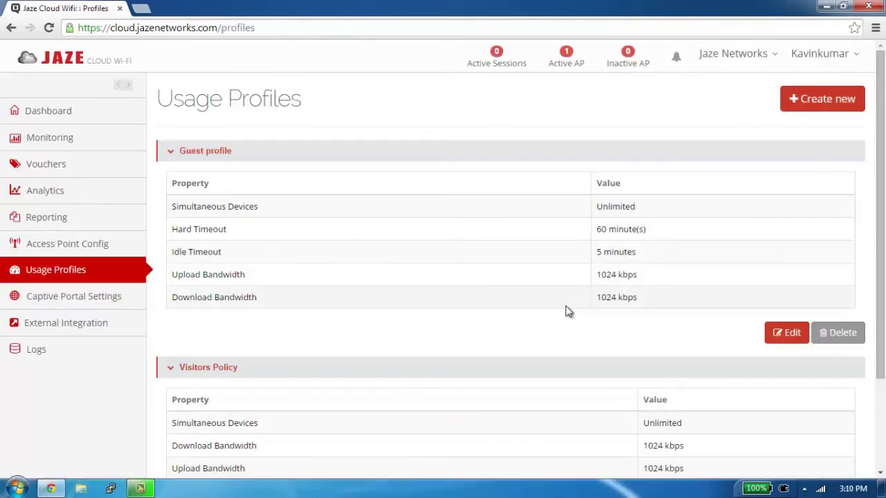
{"action": "scroll", "coordinate": [566, 312], "scroll_direction": "down", "scroll_amount": 3}
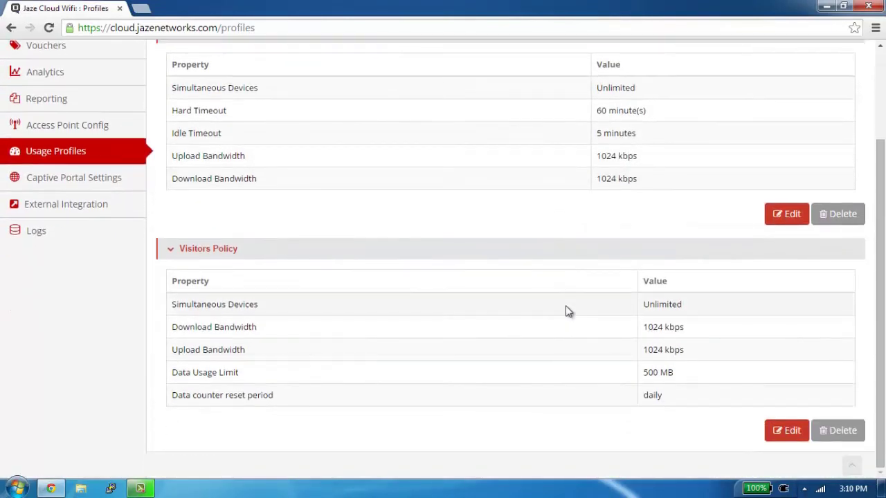